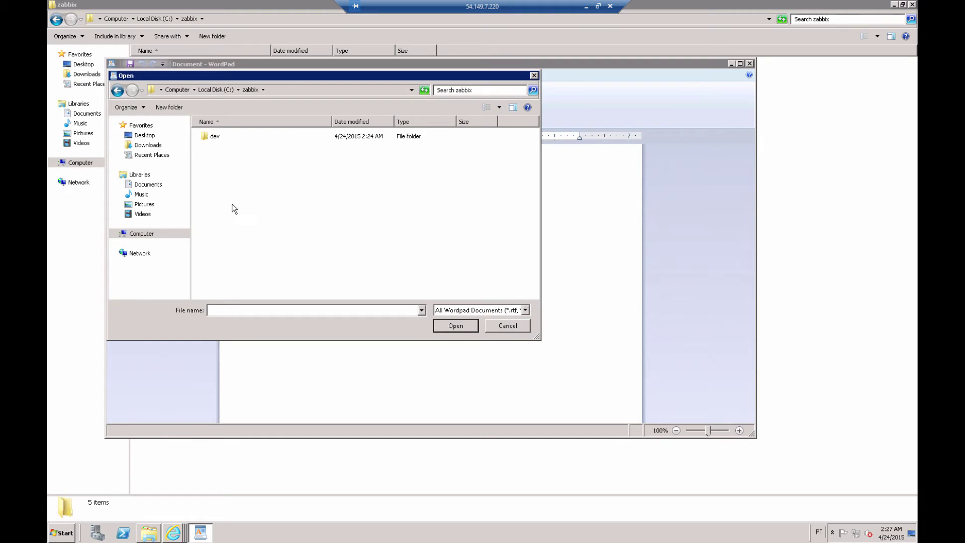
Show all document types and open zabbix_agentd.conf from C:\zabbix in a maximized WordPad window
{"action": "left_click", "coordinate": [476, 311]}
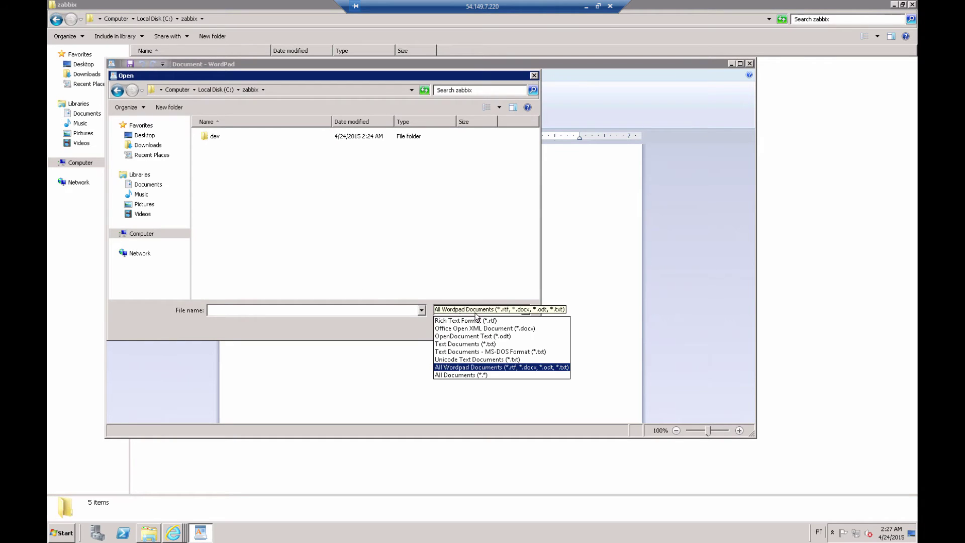
{"action": "left_click", "coordinate": [491, 375]}
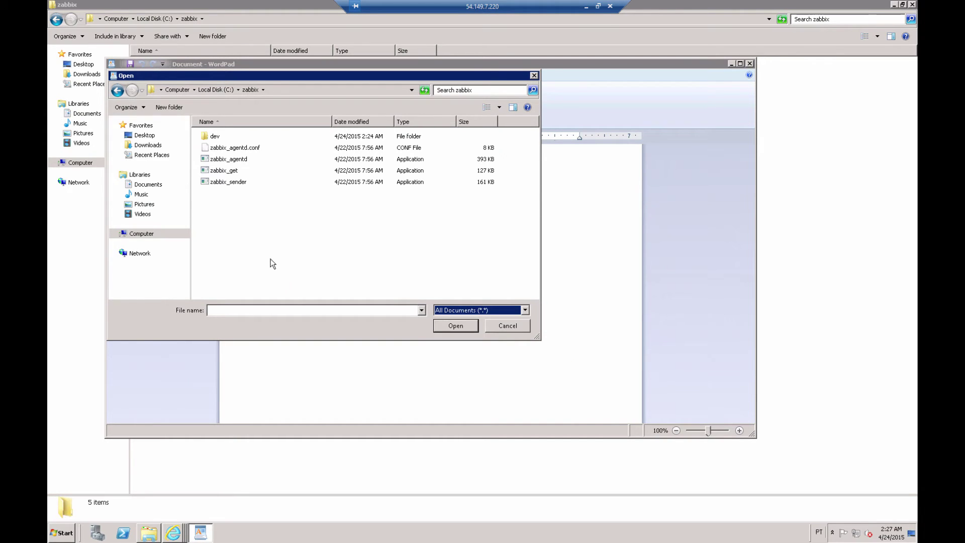
{"action": "left_click", "coordinate": [234, 152]}
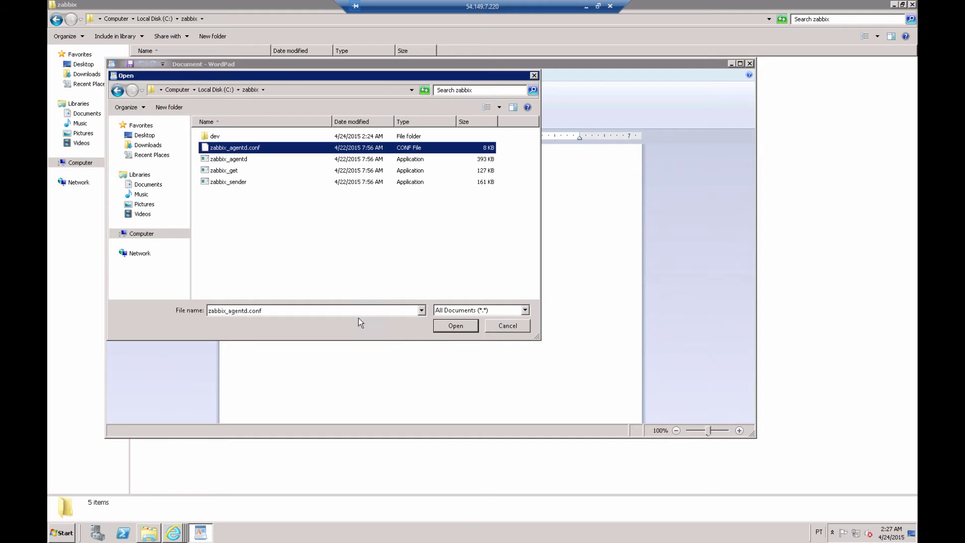
{"action": "left_click", "coordinate": [451, 329]}
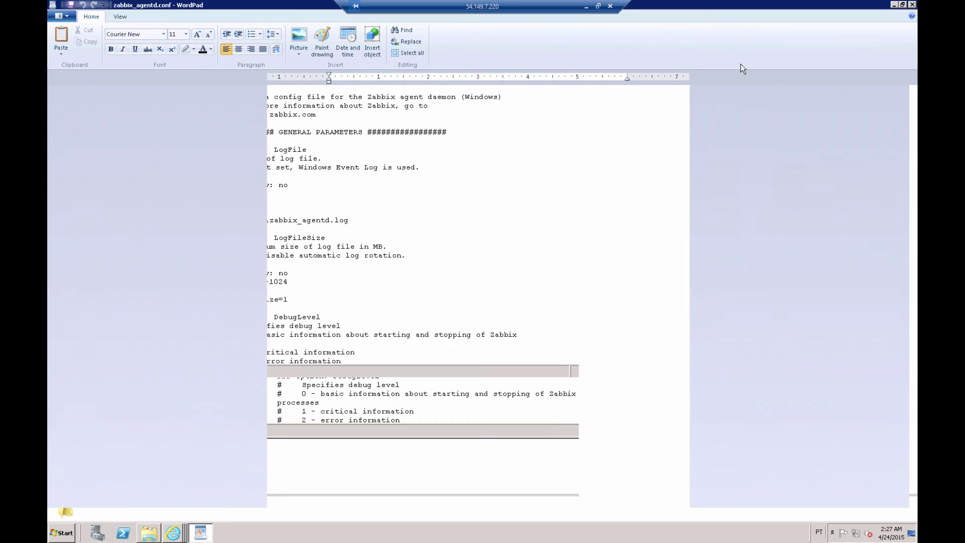
{"action": "left_click", "coordinate": [740, 64]}
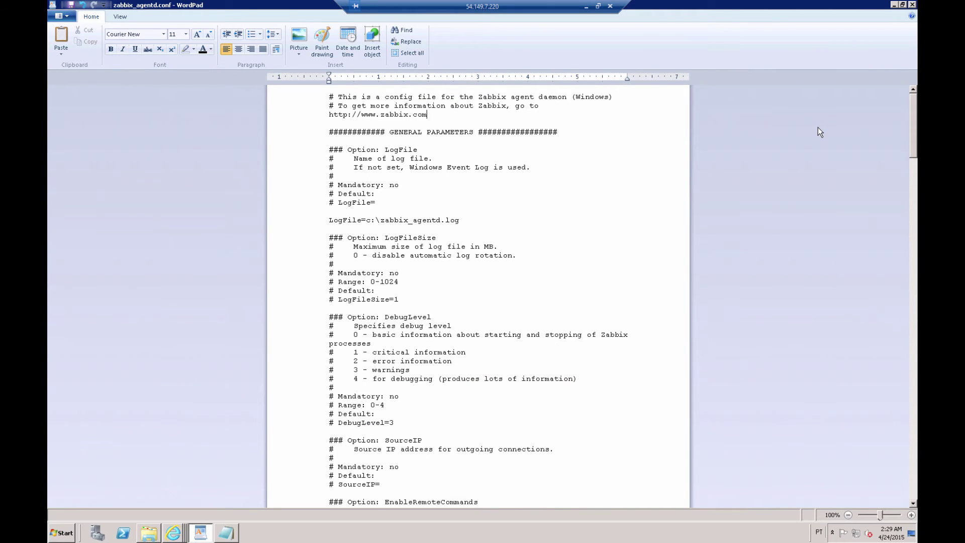
Replace the entire configuration text with the lines "Server=127.0.0.1, 54.213.111.93" and "ServerActive= 54.213.111.93"
{"action": "key", "text": "ctrl+a"}
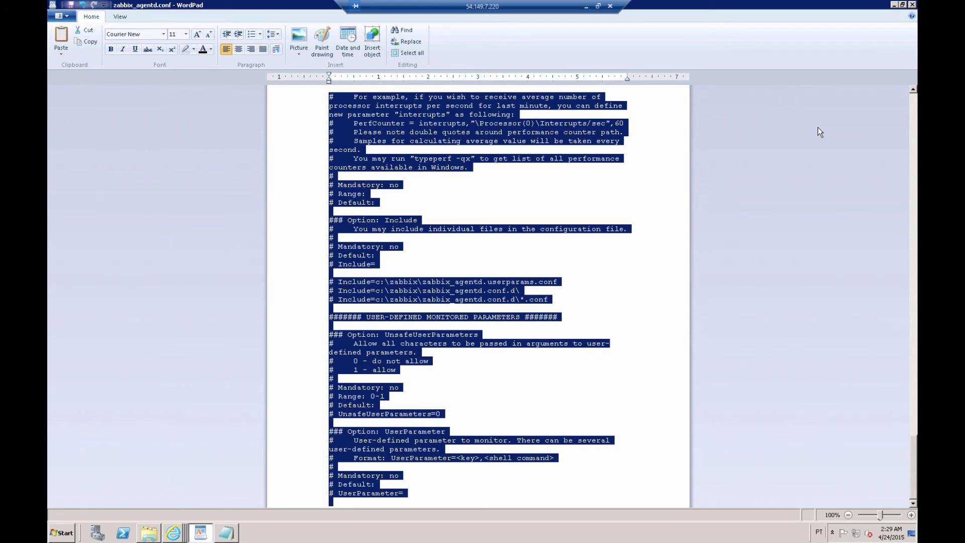
{"action": "key", "text": "Delete"}
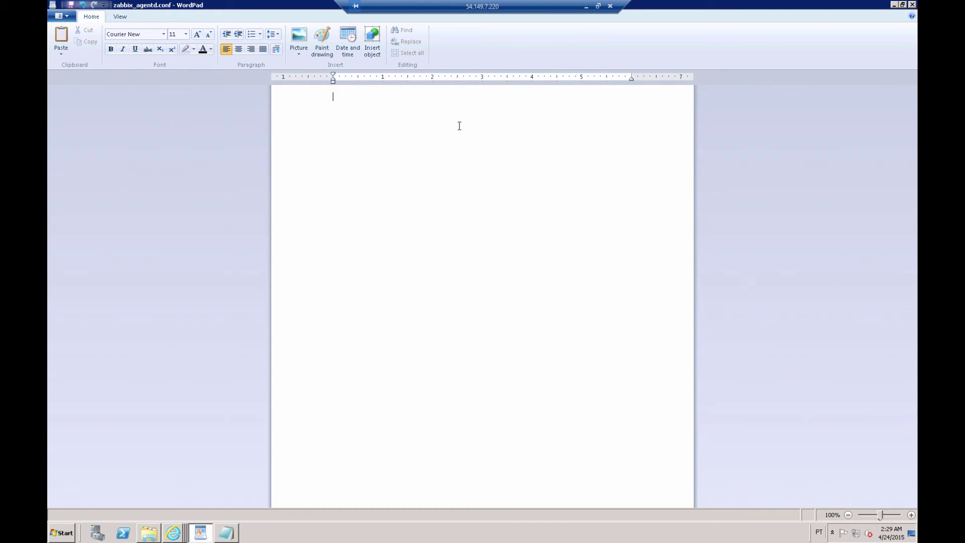
{"action": "type", "text": "Server=127.0.0.1, 54.213.111.93 ServerActive= 54.213.111.93"}
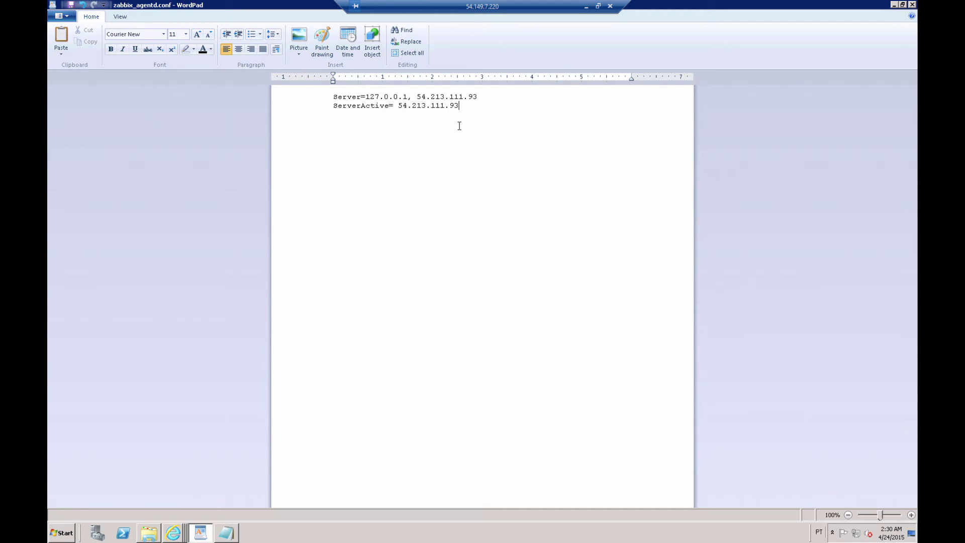
Remove the space before the IP address in the ServerActive line and save the configuration file
{"action": "key", "text": "Left"}
{"action": "key", "text": "Left"}
{"action": "key", "text": "Left"}
{"action": "key", "text": "Left"}
{"action": "key", "text": "Left"}
{"action": "key", "text": "Left"}
{"action": "key", "text": "Left"}
{"action": "key", "text": "Left"}
{"action": "key", "text": "Left"}
{"action": "key", "text": "Left"}
{"action": "key", "text": "Left"}
{"action": "key", "text": "Left"}
{"action": "key", "text": "Left"}
{"action": "key", "text": "BackSpace"}
{"action": "key", "text": "End"}
{"action": "left_click", "coordinate": [72, 5]}
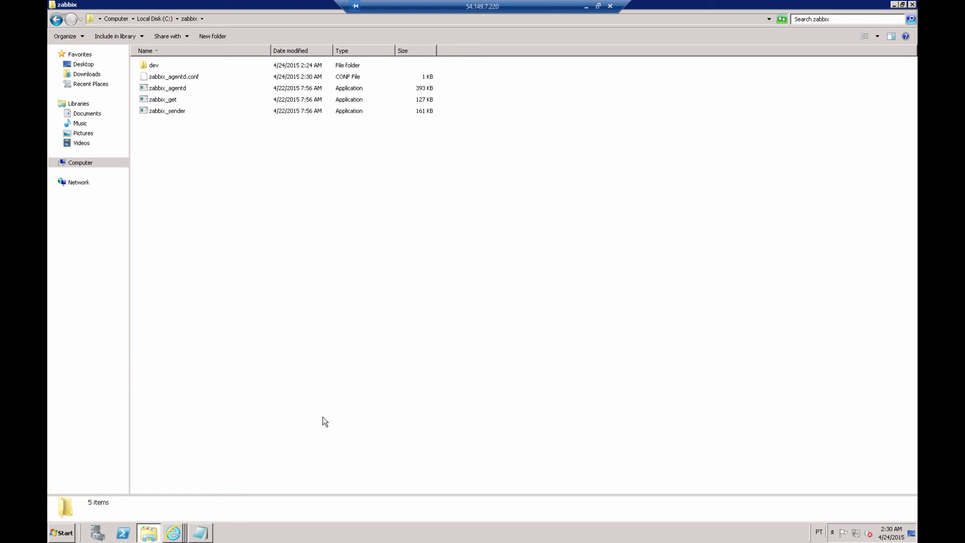
Launch Command Prompt with administrator rights
{"action": "left_click", "coordinate": [61, 533]}
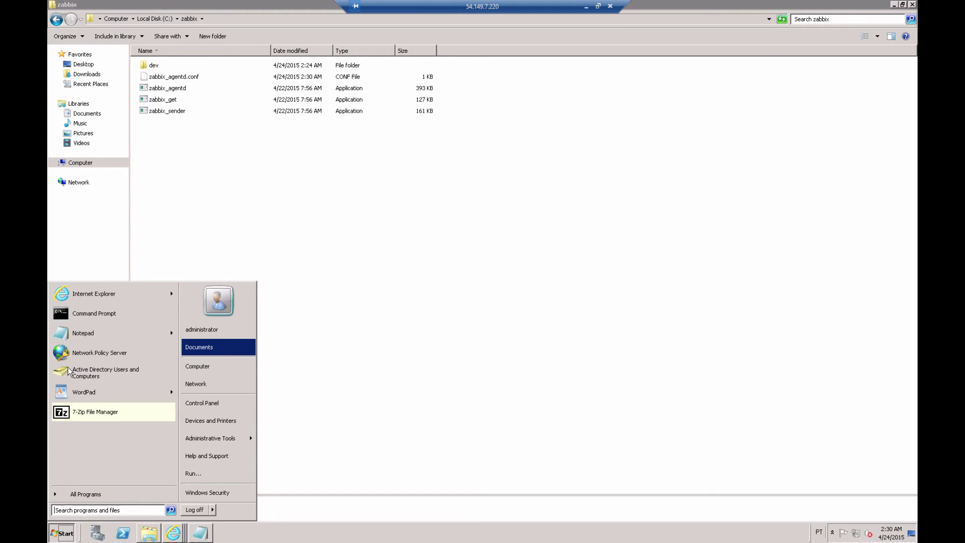
{"action": "right_click", "coordinate": [78, 314]}
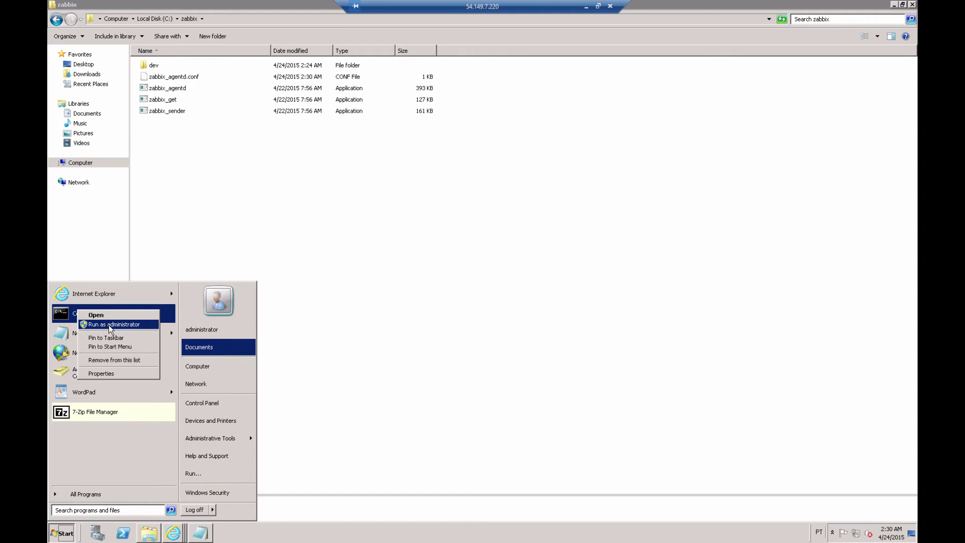
{"action": "left_click", "coordinate": [145, 326]}
Change to c:\zabbix and install the agent service with C:\Zabbix\zabbix_agentd.exe -i -c C:\Zabbix\zabbix_agentd.conf
{"action": "type", "text": "cd "}
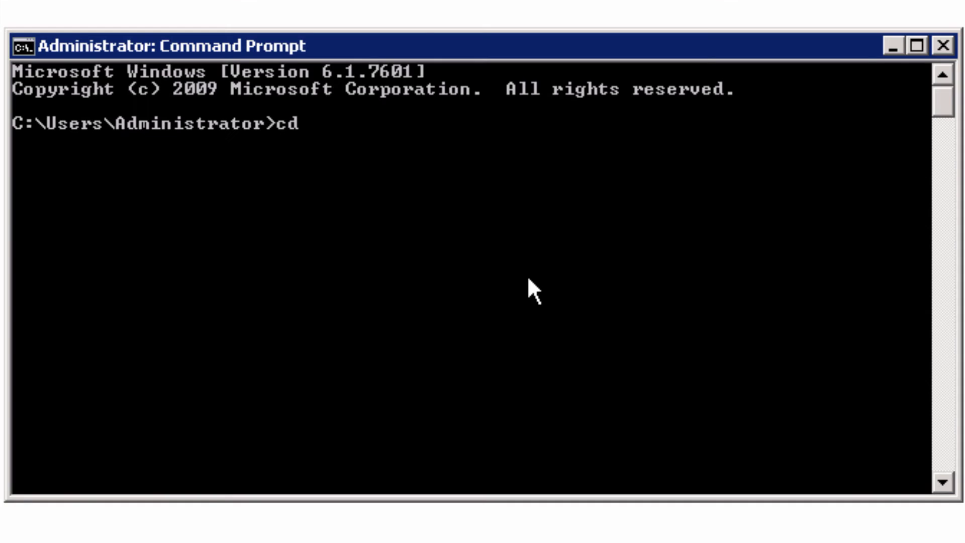
{"action": "type", "text": "c:\\zabbix"}
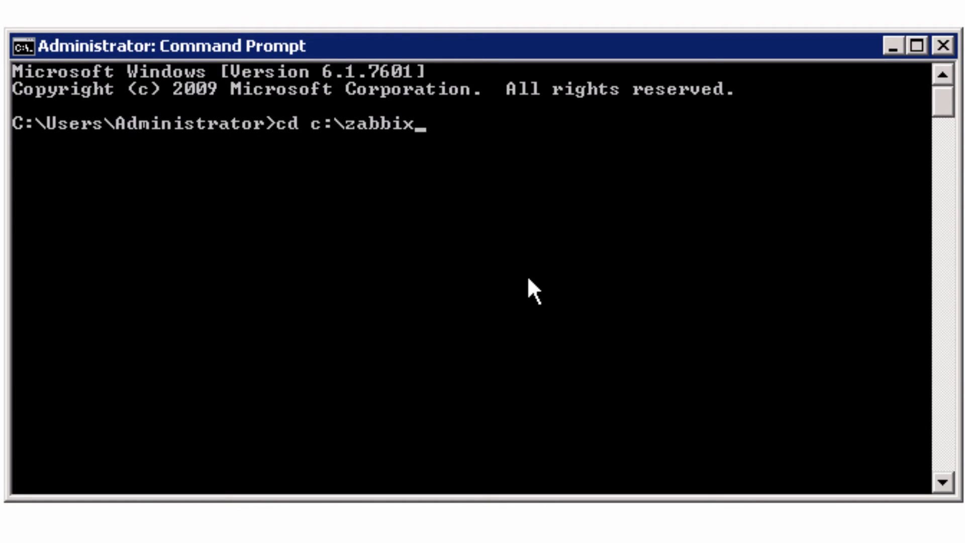
{"action": "key", "text": "Return"}
{"action": "right_click", "coordinate": [469, 283]}
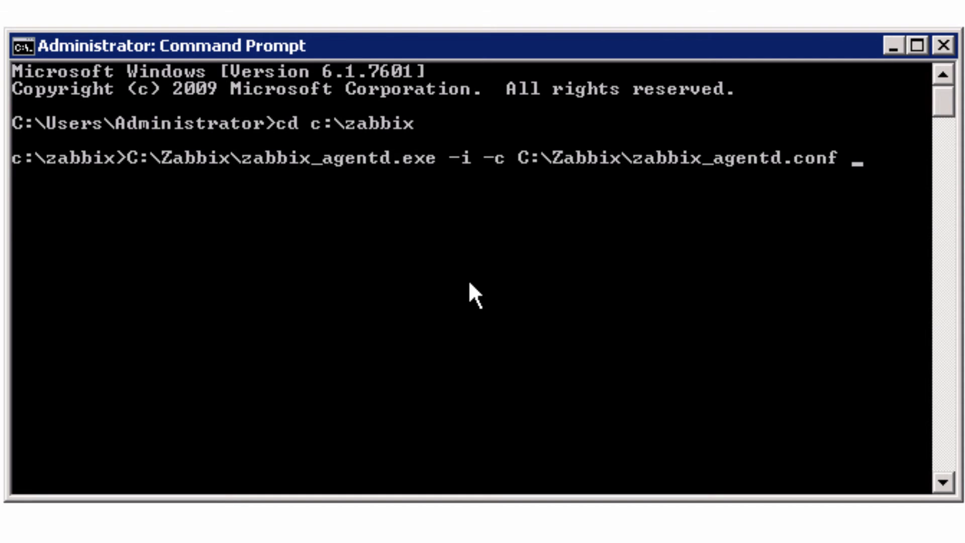
{"action": "key", "text": "Return"}
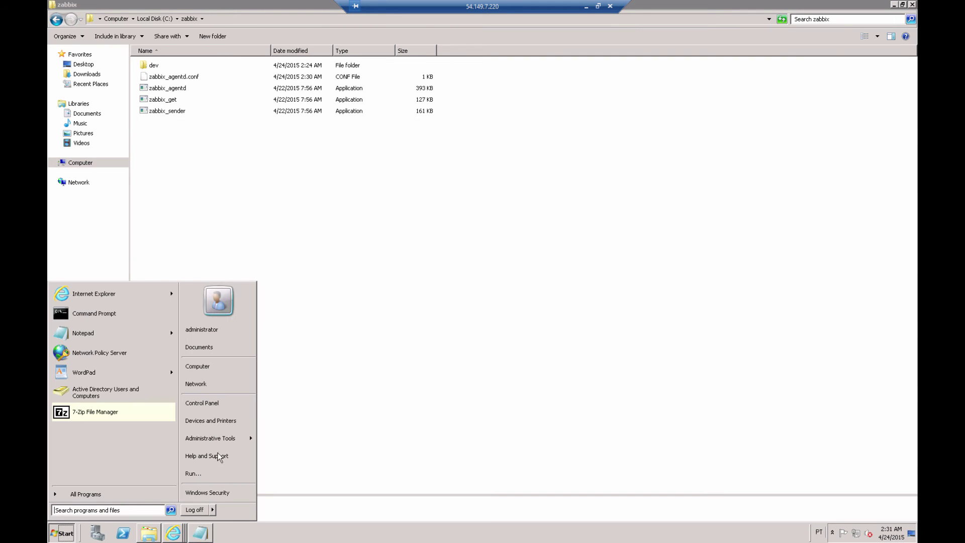
Open the Services administrative tool in standard view and maximize its window
{"action": "mouse_move", "coordinate": [234, 440]}
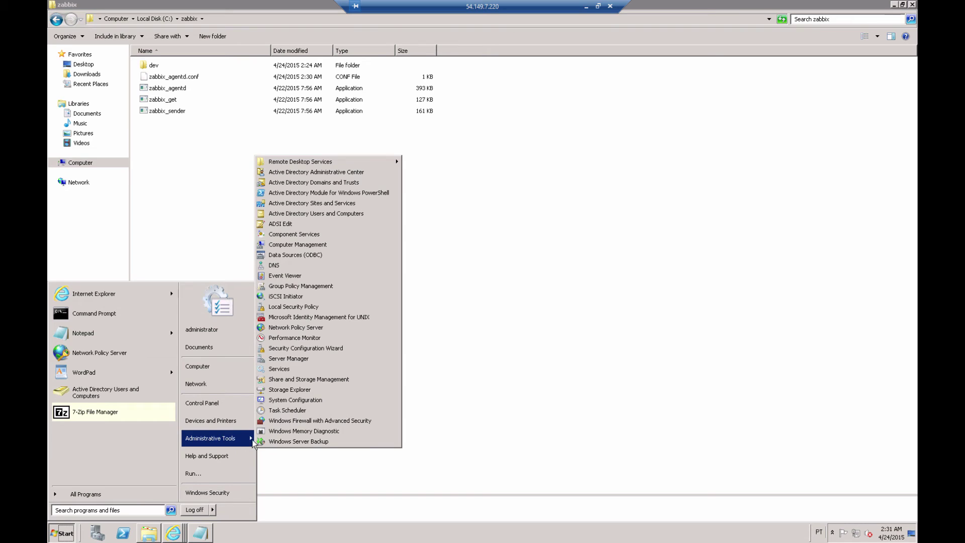
{"action": "left_click", "coordinate": [325, 369]}
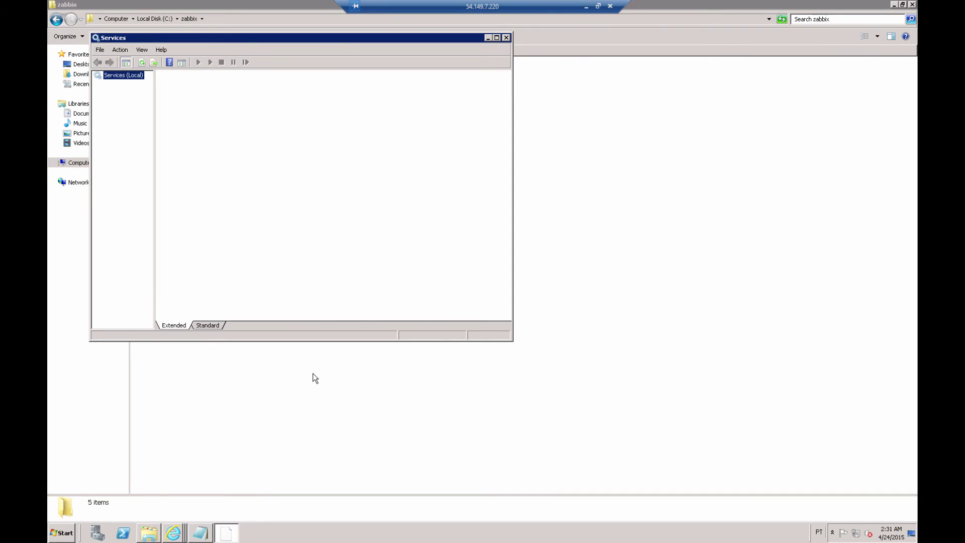
{"action": "left_click", "coordinate": [208, 325]}
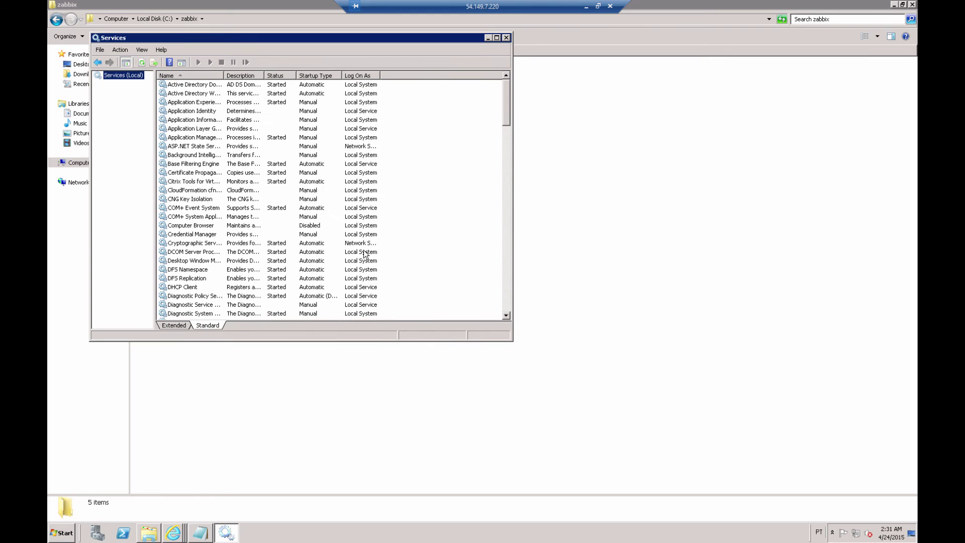
{"action": "left_click", "coordinate": [496, 38]}
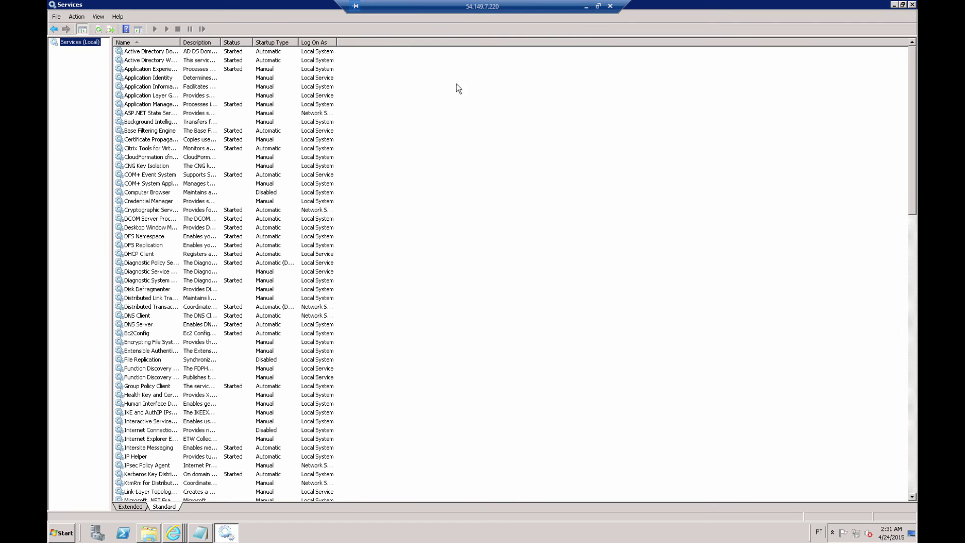
Locate the Zabbix Agent service, widen the list columns and start the service
{"action": "key", "text": "z"}
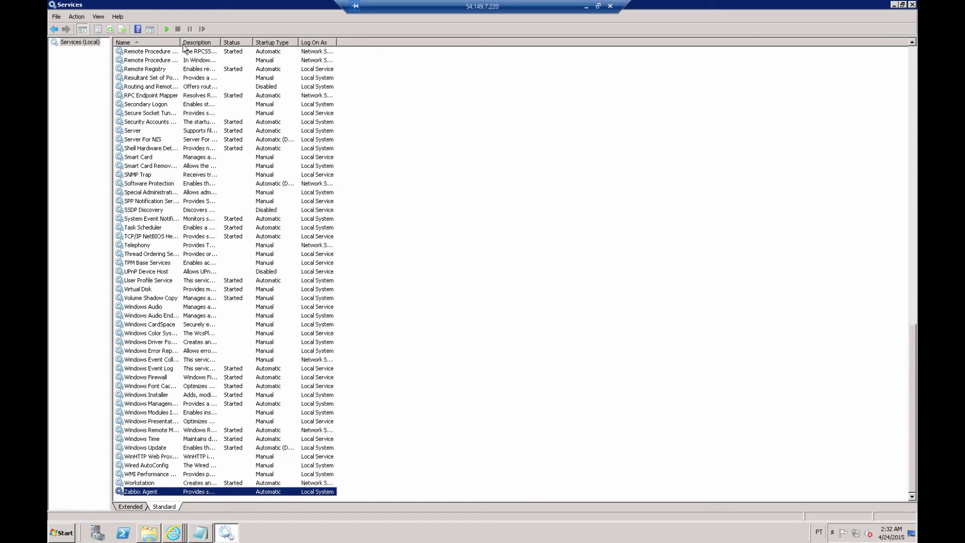
{"action": "left_click_drag", "start_coordinate": [211, 44], "coordinate": [322, 42]}
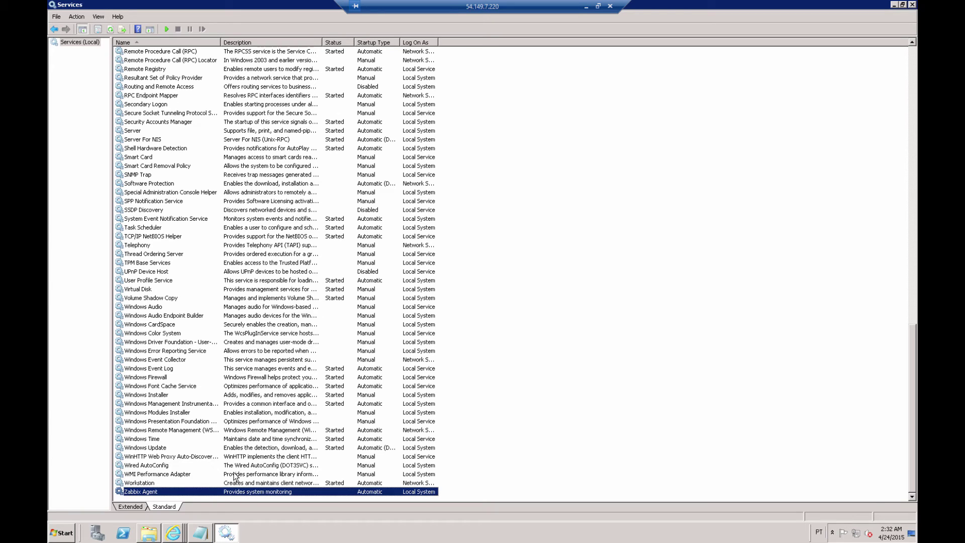
{"action": "right_click", "coordinate": [232, 492]}
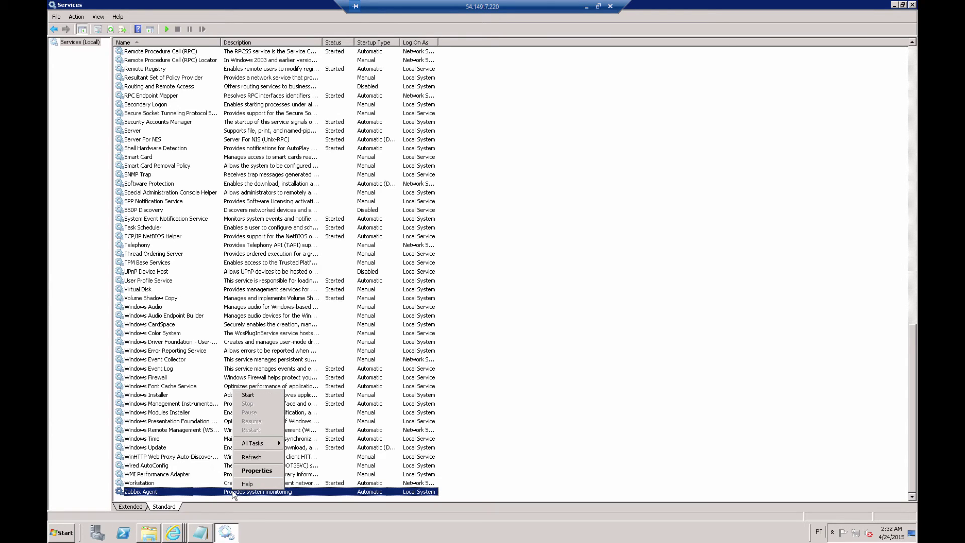
{"action": "left_click", "coordinate": [273, 393]}
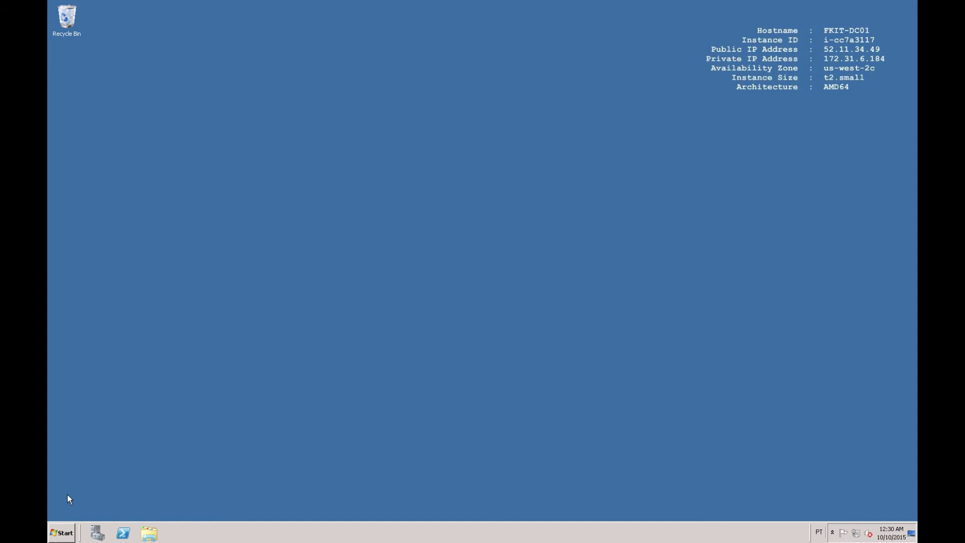
Open the Windows Firewall with Advanced Security administrative tool
{"action": "left_click", "coordinate": [59, 533]}
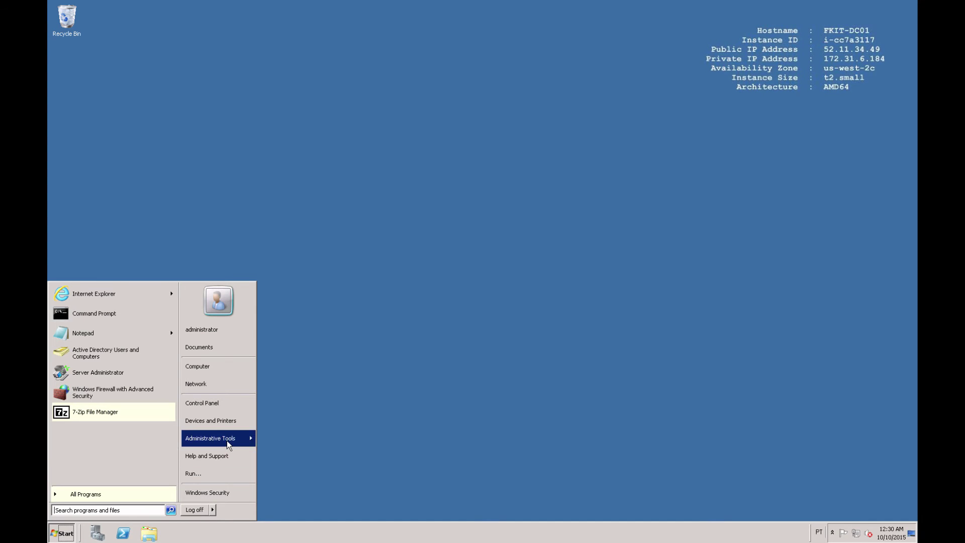
{"action": "mouse_move", "coordinate": [228, 440]}
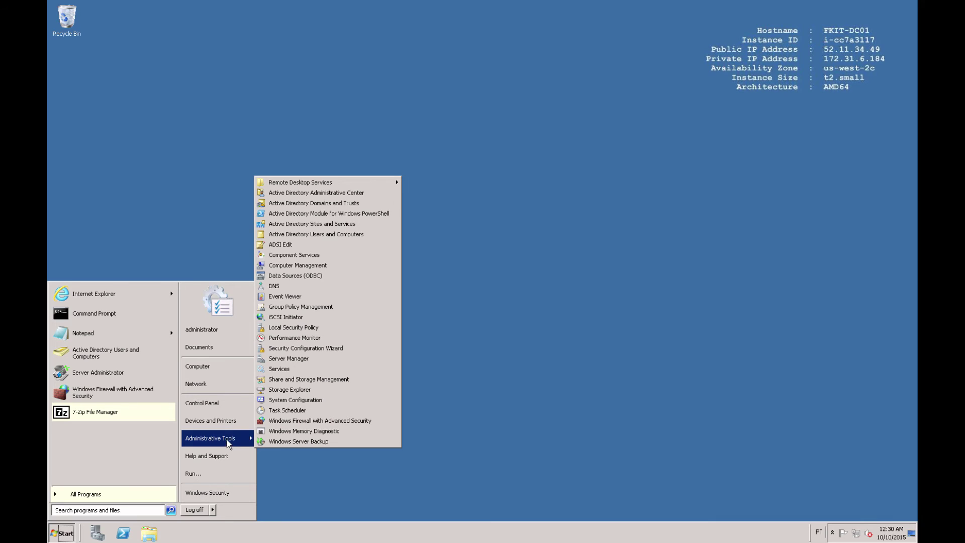
{"action": "left_click", "coordinate": [322, 422]}
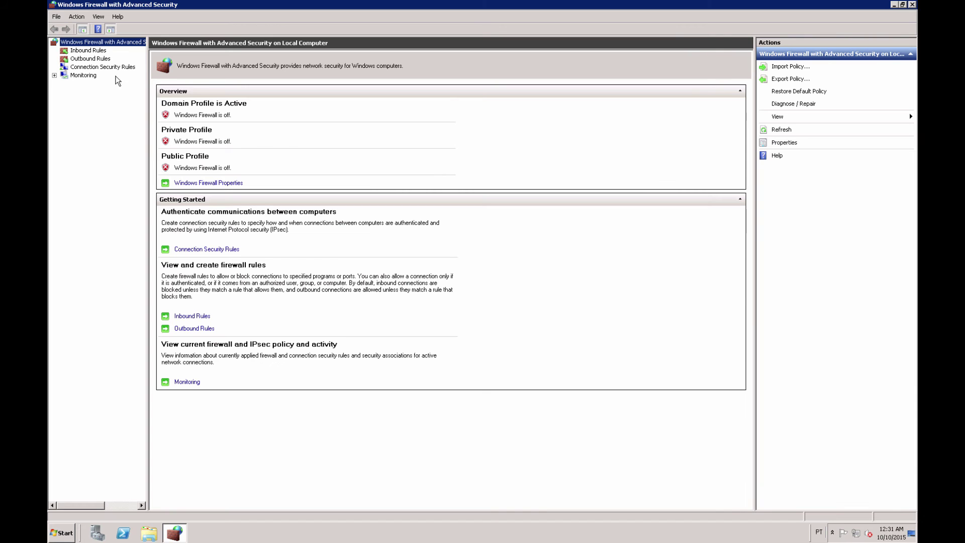
Begin a new inbound rule of type Port for TCP with the specific local port 10050
{"action": "left_click", "coordinate": [88, 50]}
{"action": "right_click", "coordinate": [103, 51]}
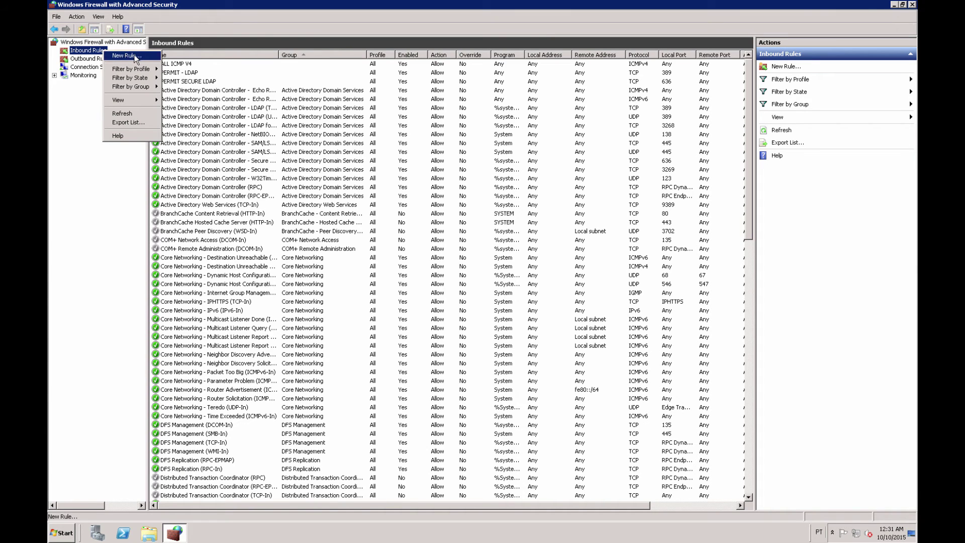
{"action": "left_click", "coordinate": [125, 56]}
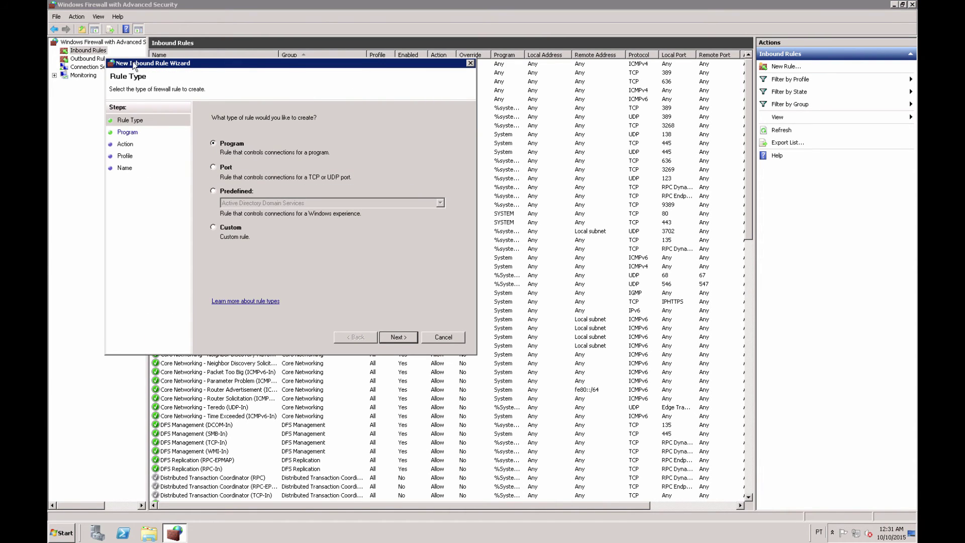
{"action": "left_click", "coordinate": [213, 167]}
{"action": "left_click", "coordinate": [401, 337]}
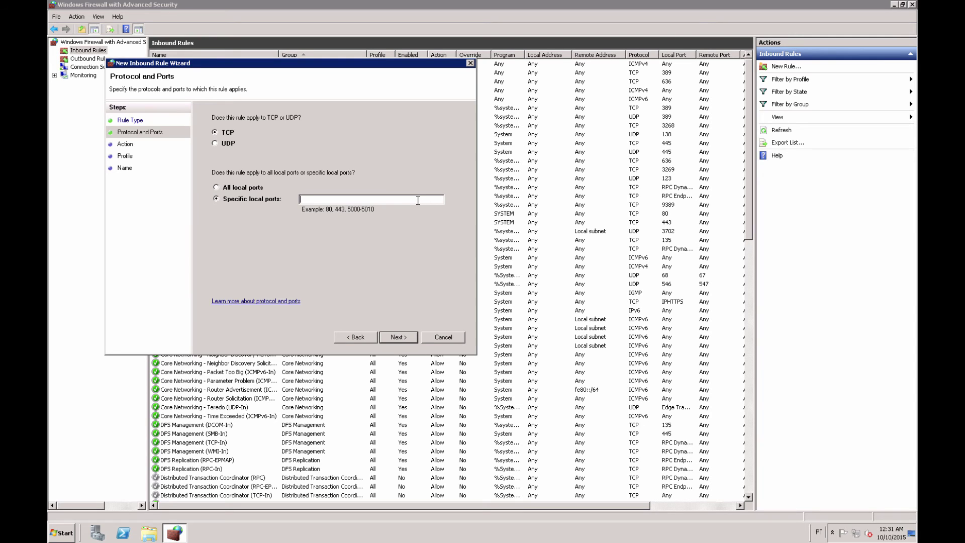
{"action": "type", "text": "10050"}
{"action": "left_click", "coordinate": [398, 336]}
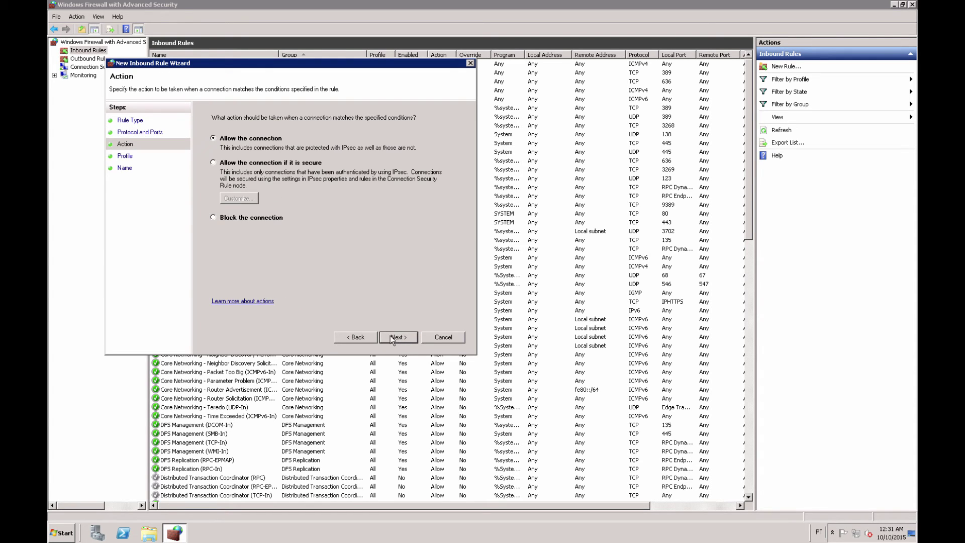
Allow the connection for the domain, private and public profiles, and finish the rule with the name "PERMIT - ZABBIX"
{"action": "left_click", "coordinate": [397, 336]}
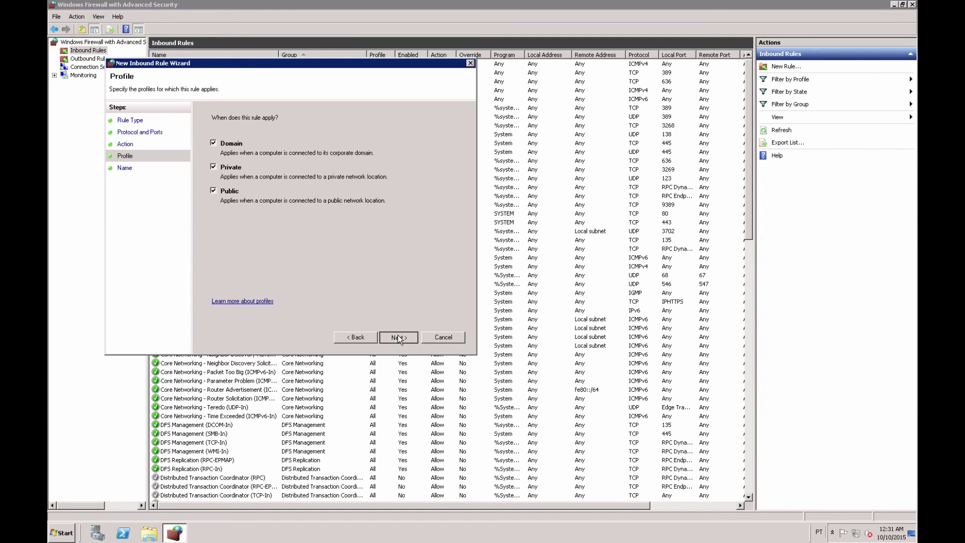
{"action": "left_click", "coordinate": [397, 335]}
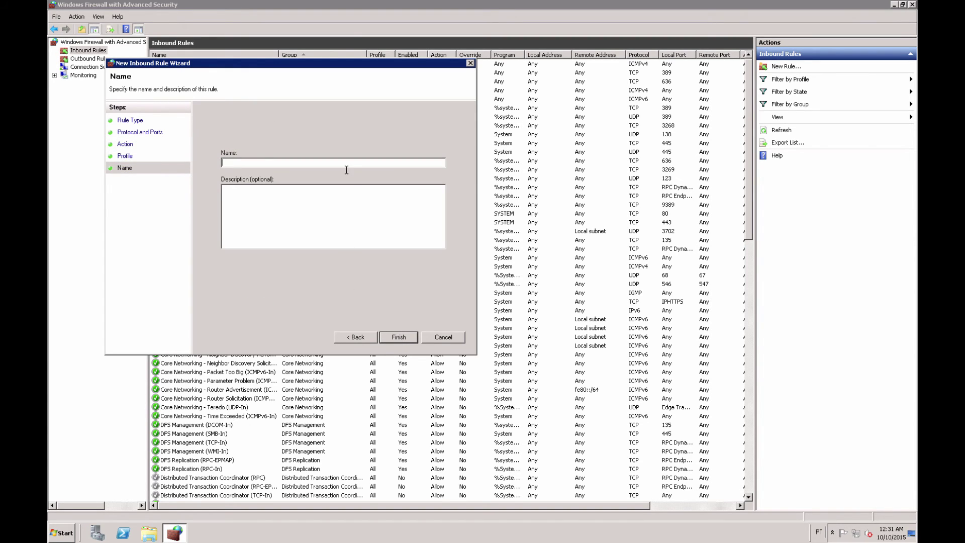
{"action": "type", "text": "PERMIT - ZABBIX"}
{"action": "left_click", "coordinate": [398, 336]}
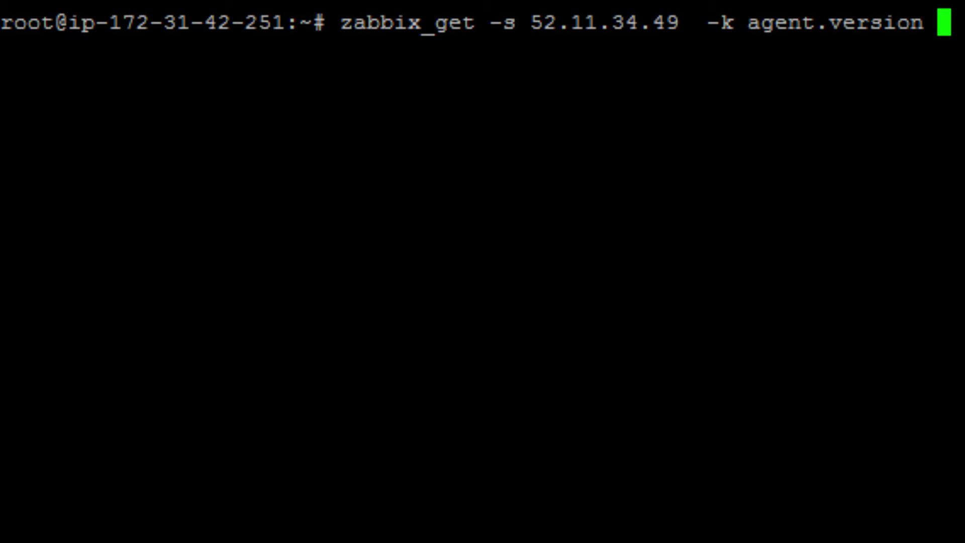
In the Zabbix server's terminal, query the Windows host's agent version with zabbix_get -s 52.11.34.49 -k agent.version
{"action": "key", "text": "Return"}
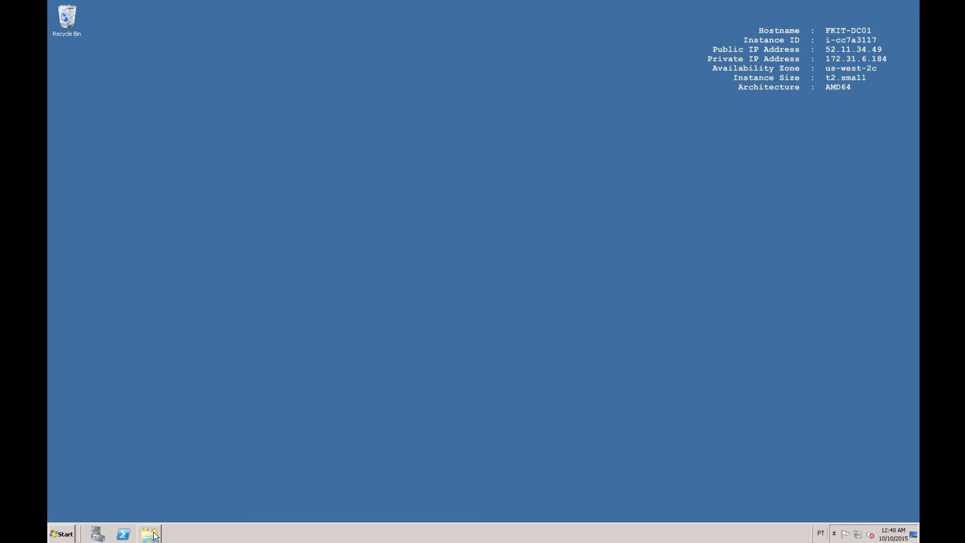
Open the sharing properties of the zabbix folder on Local Disk (C:)
{"action": "left_click", "coordinate": [154, 535]}
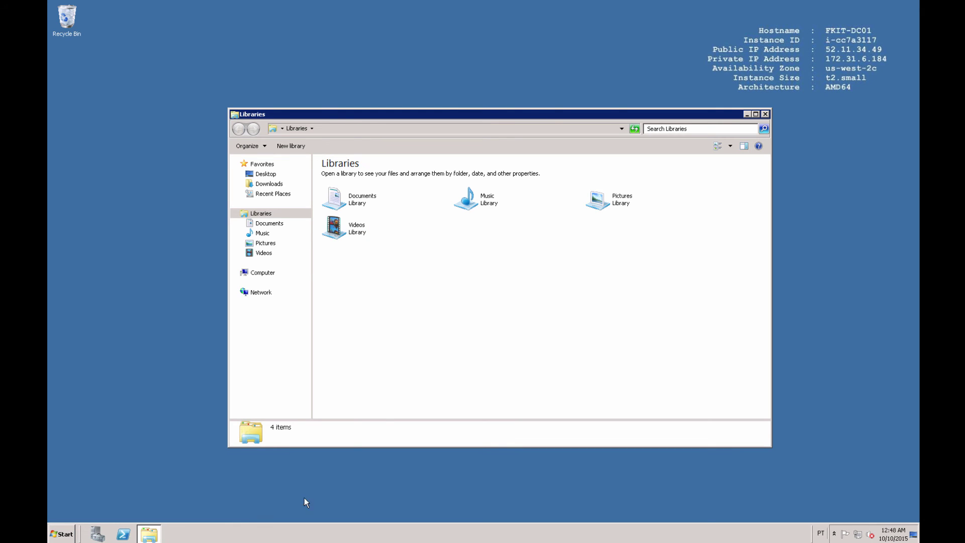
{"action": "left_click", "coordinate": [267, 274]}
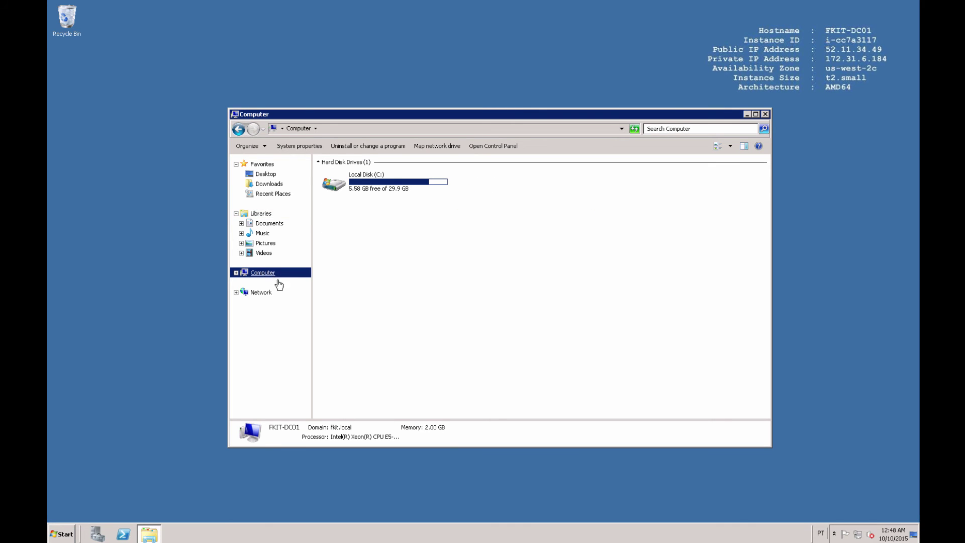
{"action": "double_click", "coordinate": [407, 185]}
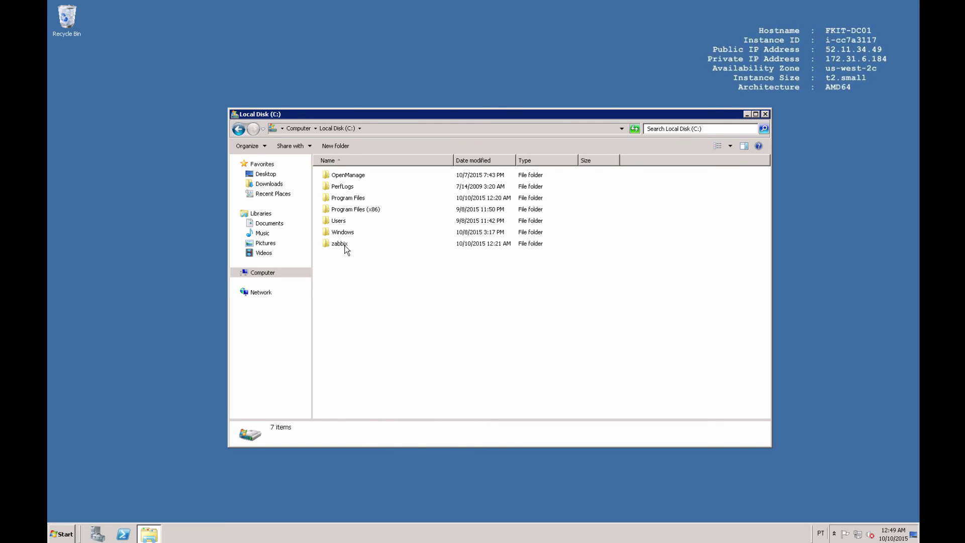
{"action": "left_click", "coordinate": [345, 247]}
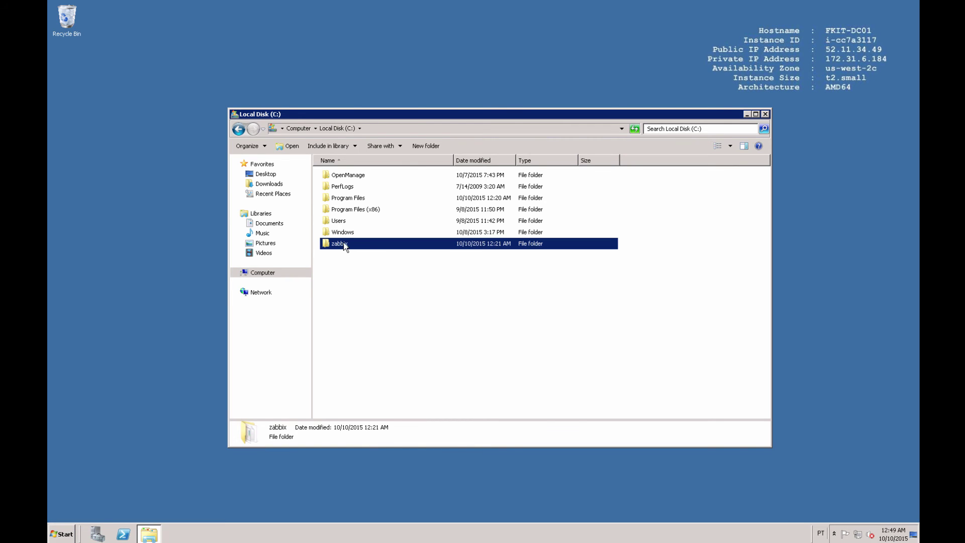
{"action": "right_click", "coordinate": [357, 245]}
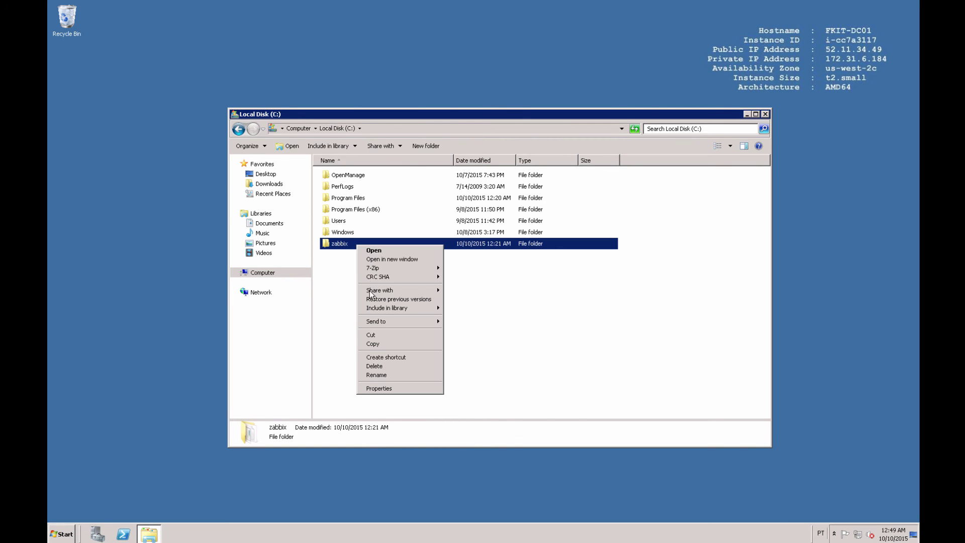
{"action": "left_click", "coordinate": [379, 389]}
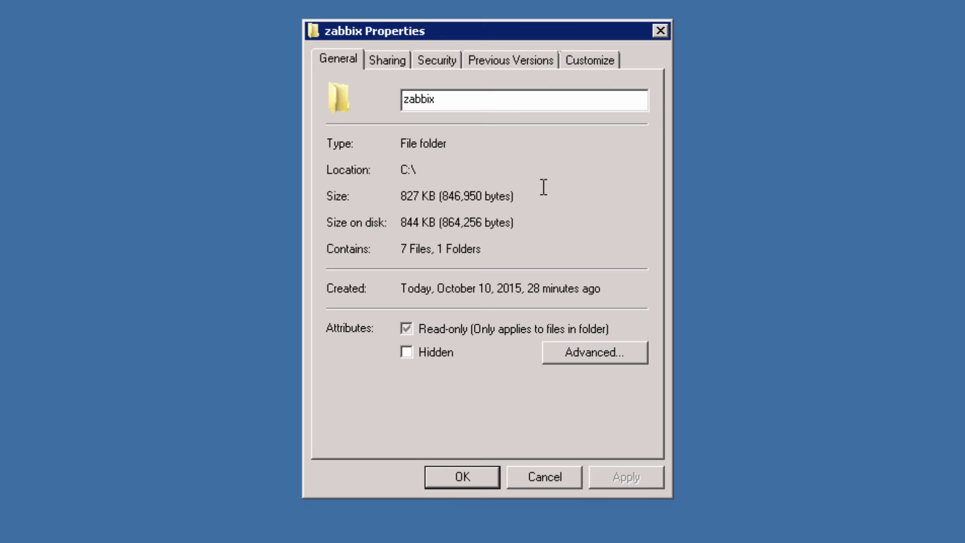
{"action": "left_click", "coordinate": [386, 64]}
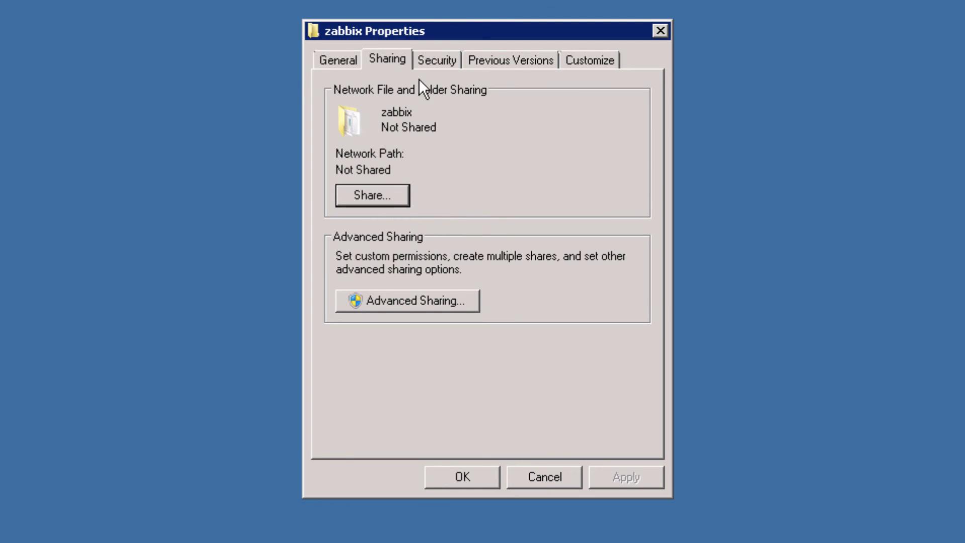
Share the zabbix folder with Everyone at the Read permission level, and close its properties
{"action": "left_click", "coordinate": [358, 200]}
{"action": "type", "text": "ev"}
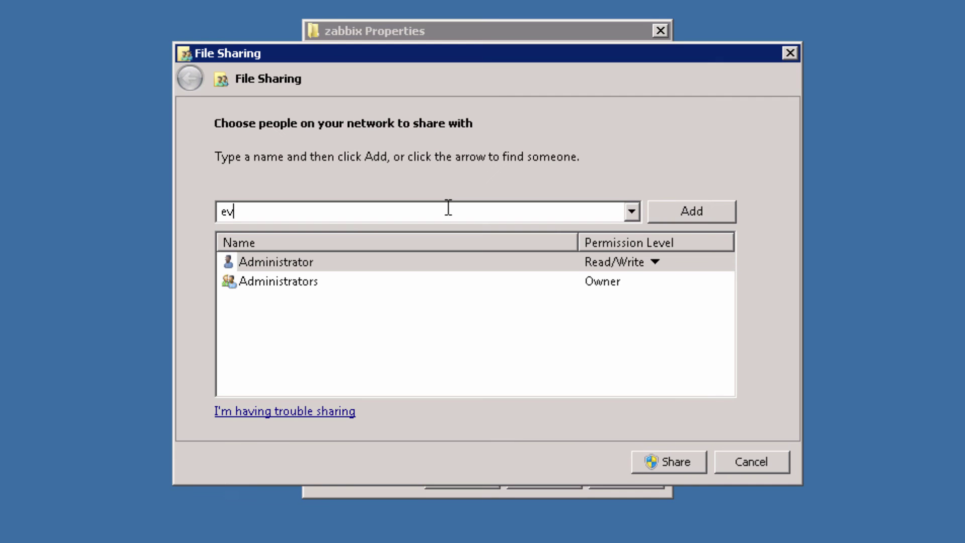
{"action": "type", "text": "eryone"}
{"action": "left_click", "coordinate": [682, 208]}
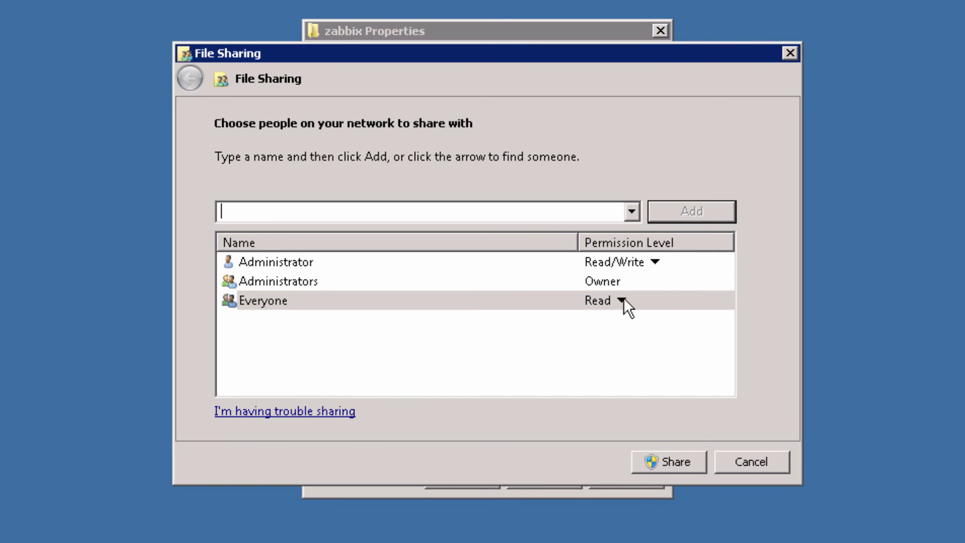
{"action": "left_click", "coordinate": [621, 300]}
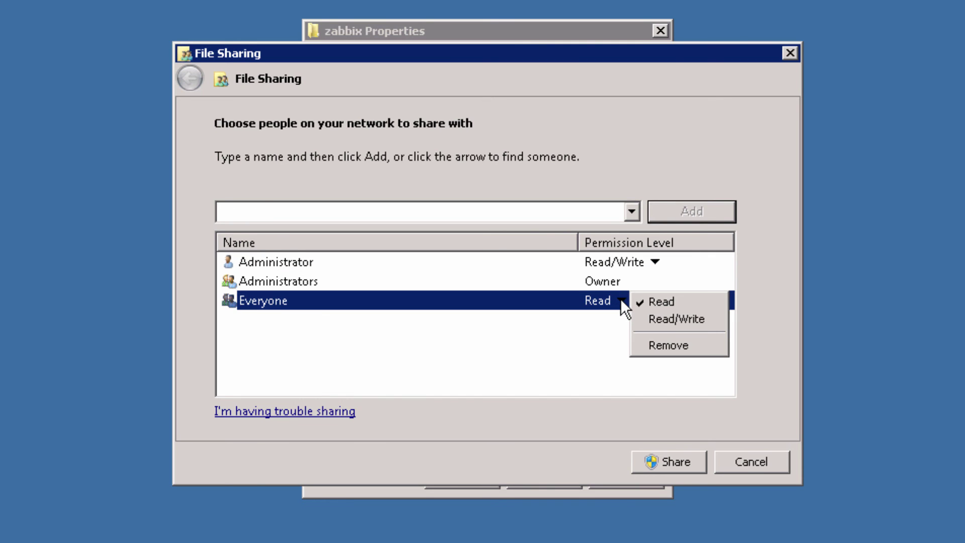
{"action": "left_click", "coordinate": [679, 303]}
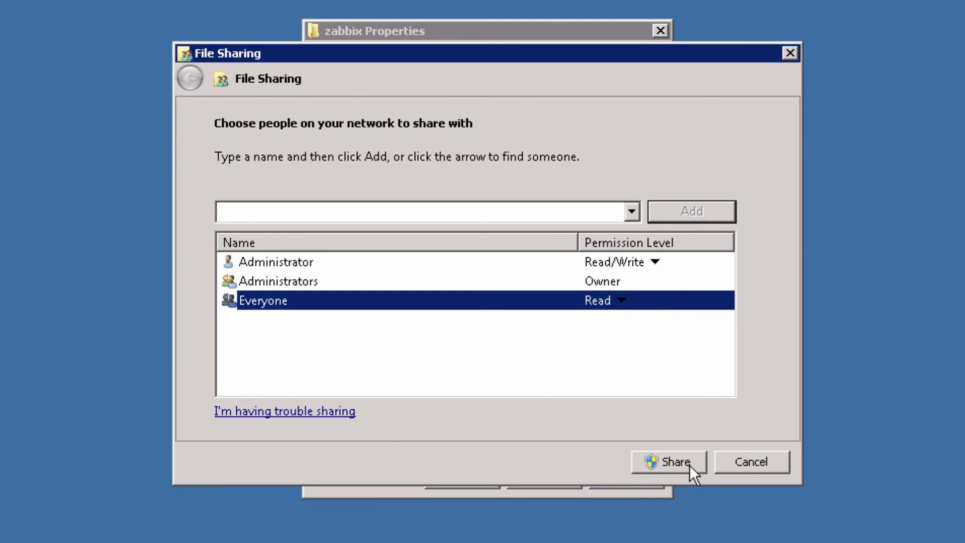
{"action": "left_click", "coordinate": [669, 462]}
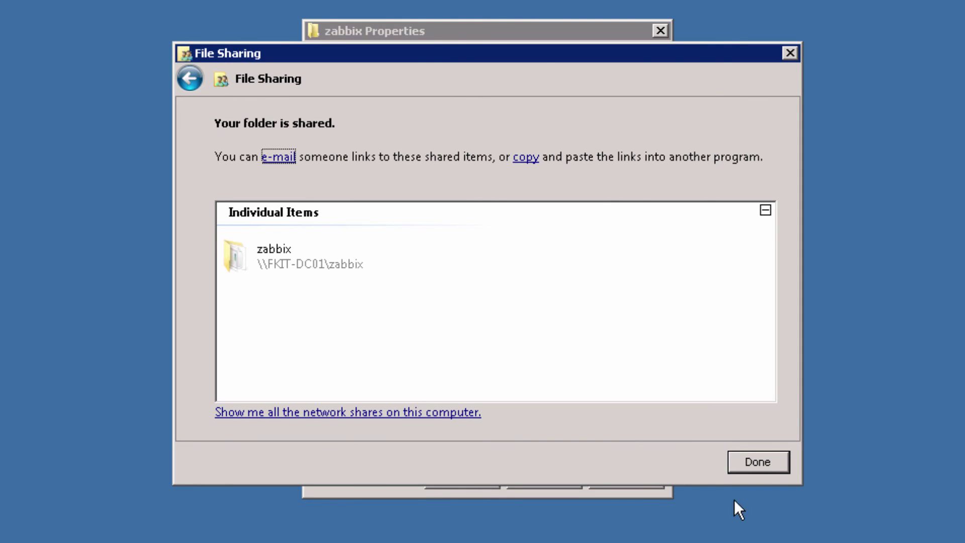
{"action": "left_click", "coordinate": [756, 463]}
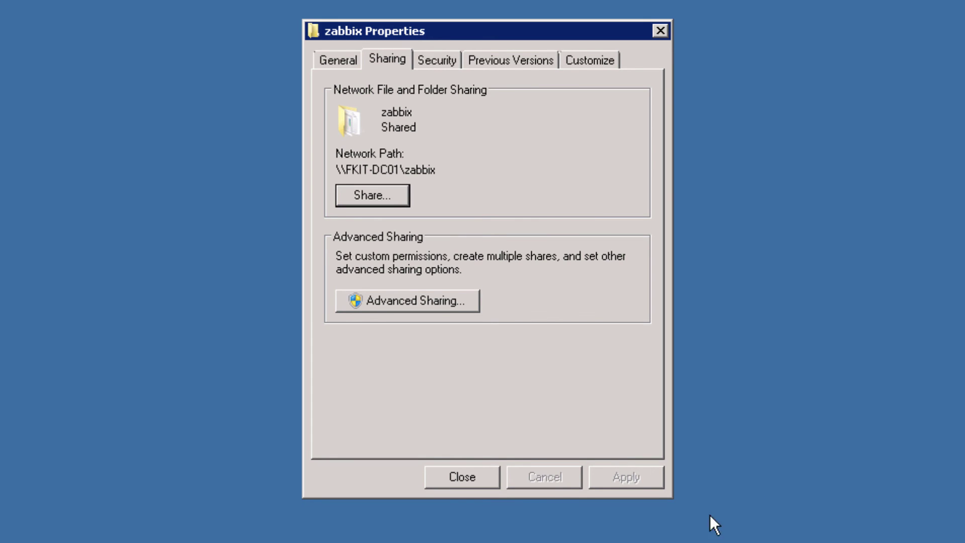
{"action": "left_click", "coordinate": [461, 471]}
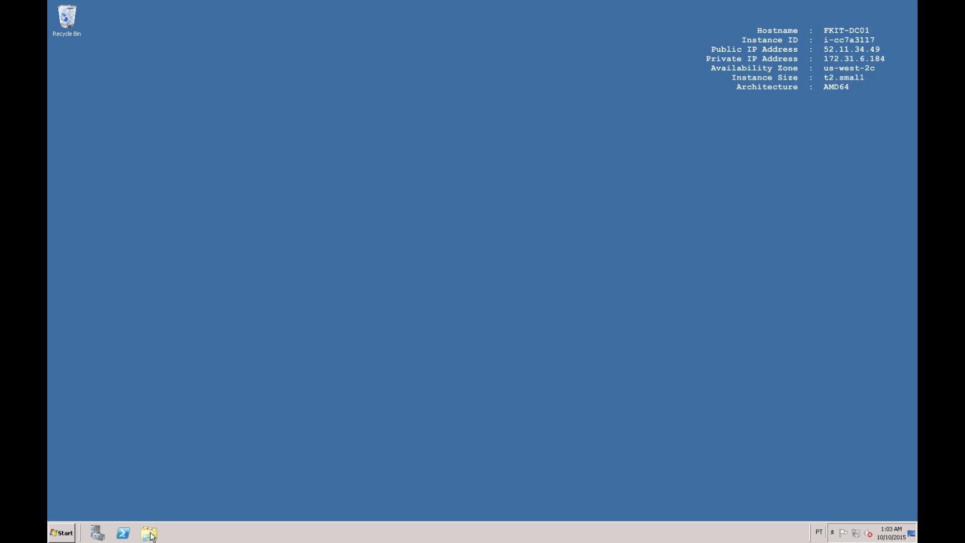
Open the network share \\fkit-dc01\zabbix in a new Explorer window and select all the items in it
{"action": "left_click", "coordinate": [150, 534]}
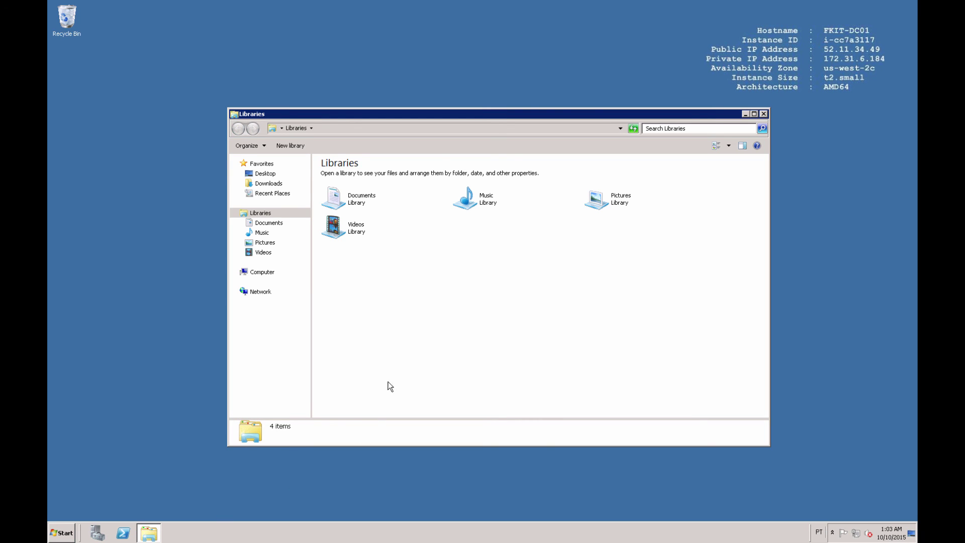
{"action": "left_click", "coordinate": [443, 131]}
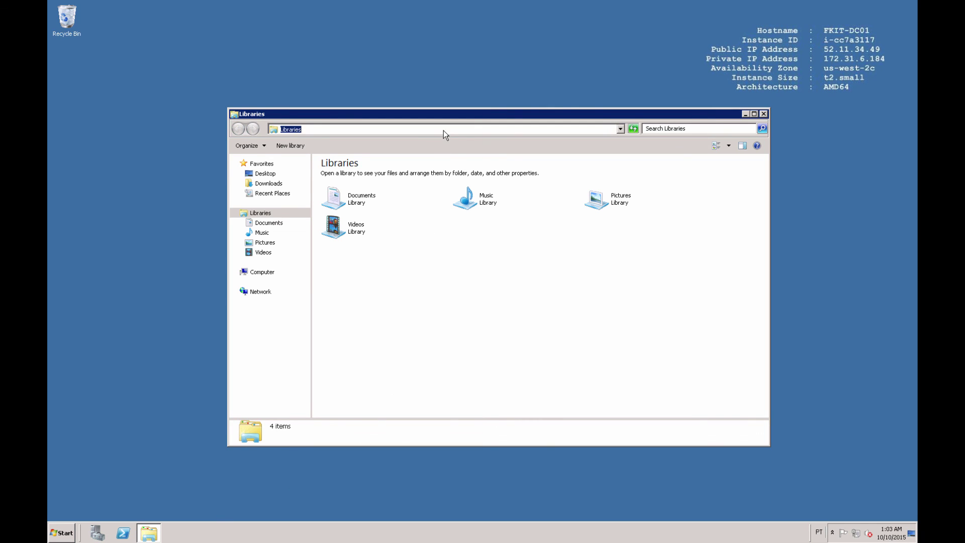
{"action": "type", "text": "\\\\fkit"}
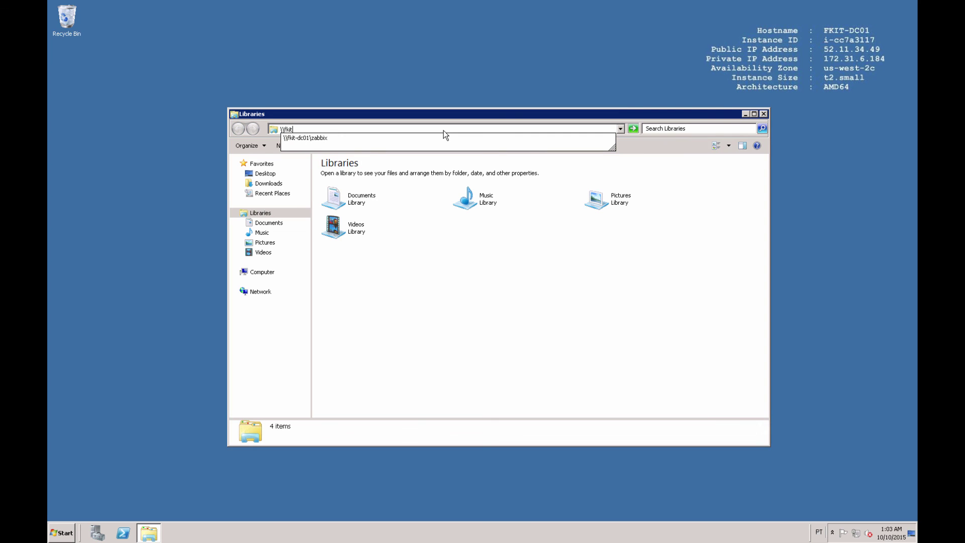
{"action": "type", "text": "-dc01\\zabbix"}
{"action": "key", "text": "Return"}
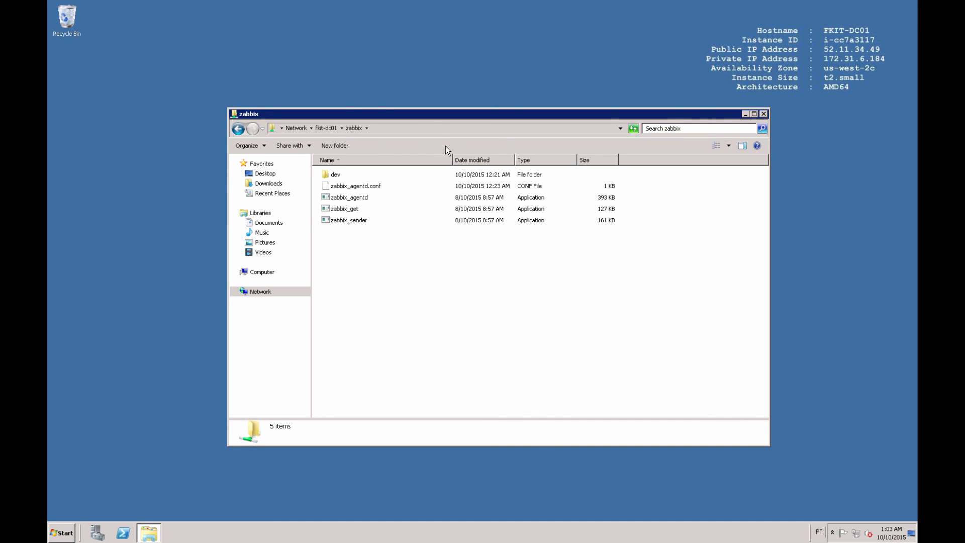
{"action": "left_click_drag", "start_coordinate": [334, 246], "coordinate": [329, 207]}
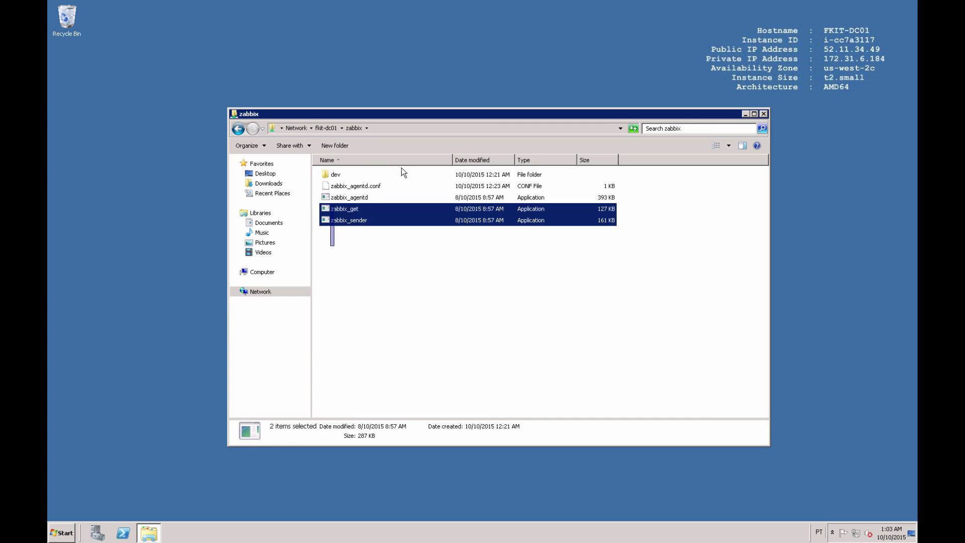
{"action": "left_click_drag", "start_coordinate": [402, 171], "coordinate": [448, 165]}
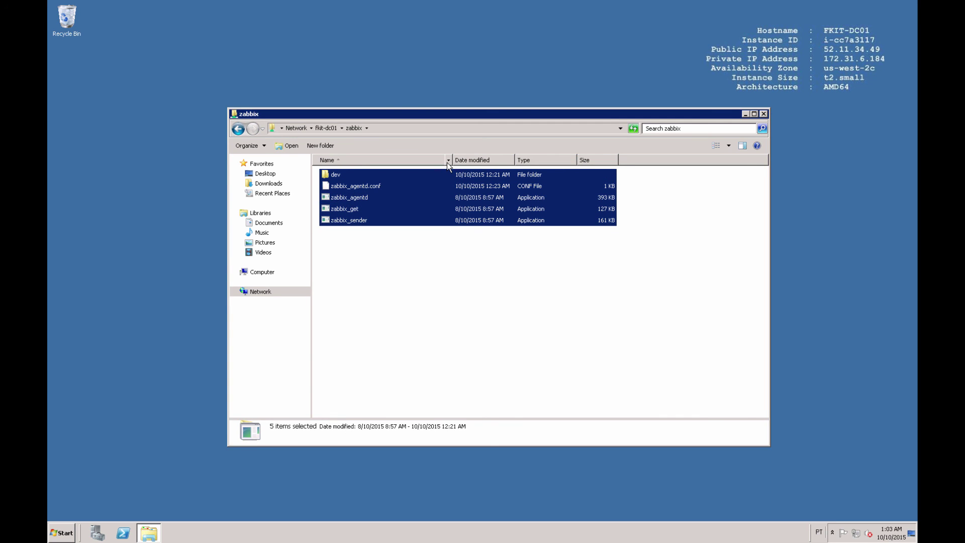